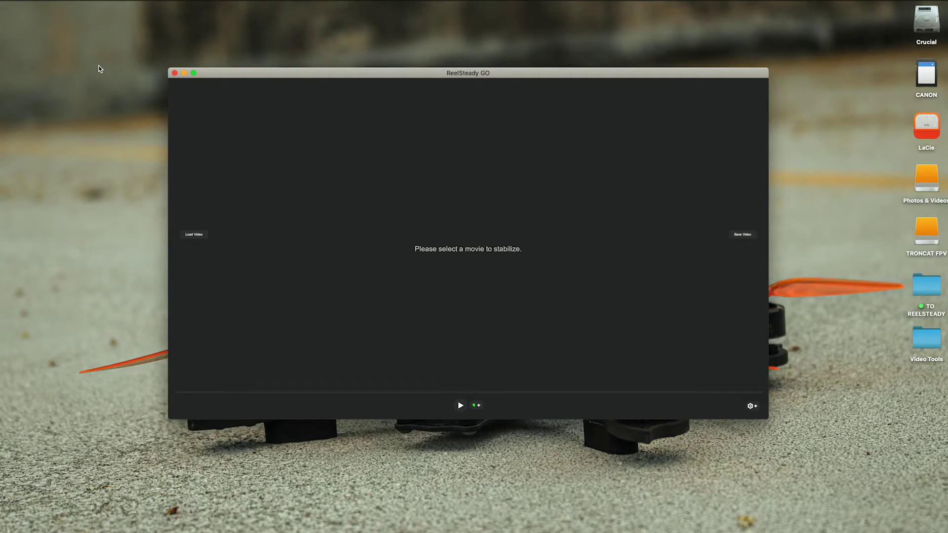
- Try opening a clip in ReelSteady GO, which rejects it with a red error message
{"action": "left_click_drag", "start_coordinate": [219, 72], "coordinate": [238, 110]}
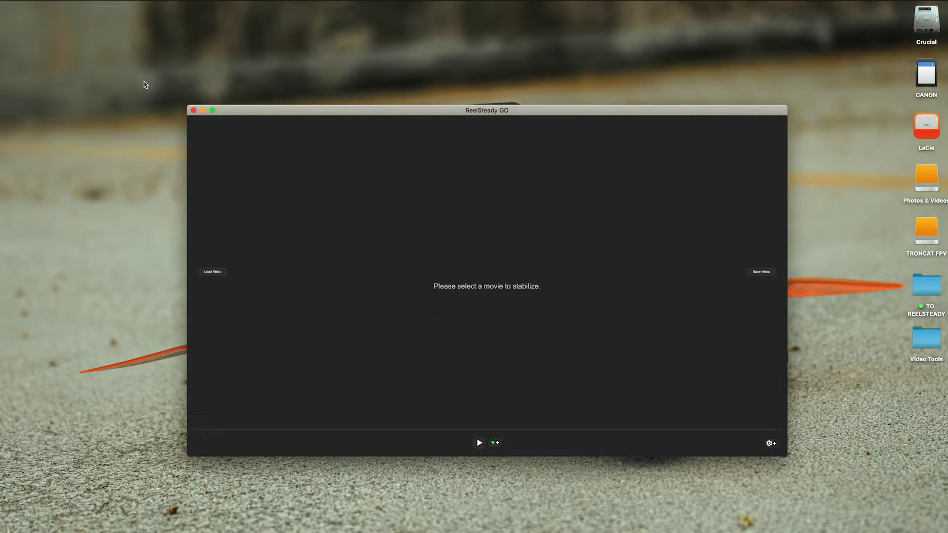
{"action": "left_click", "coordinate": [209, 256]}
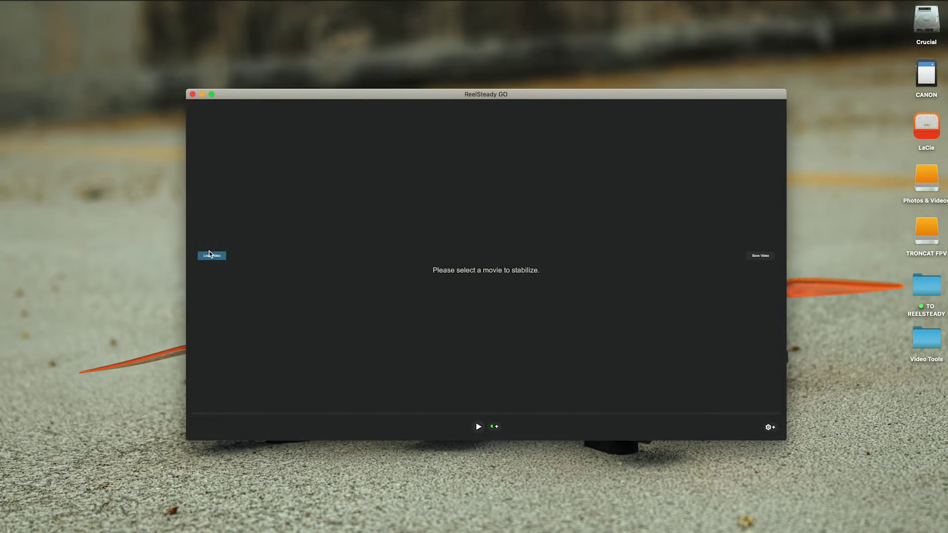
{"action": "left_click", "coordinate": [654, 337]}
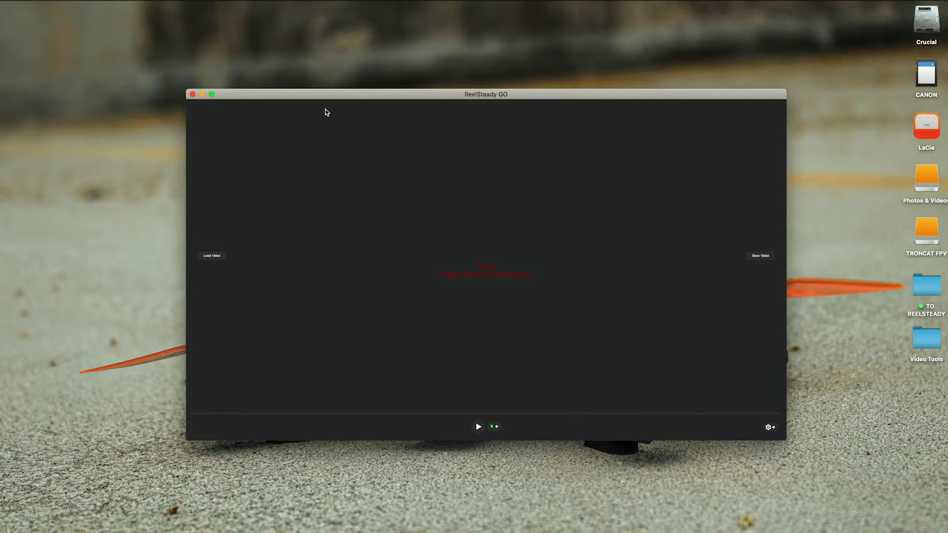
{"action": "left_click_drag", "start_coordinate": [334, 93], "coordinate": [317, 78]}
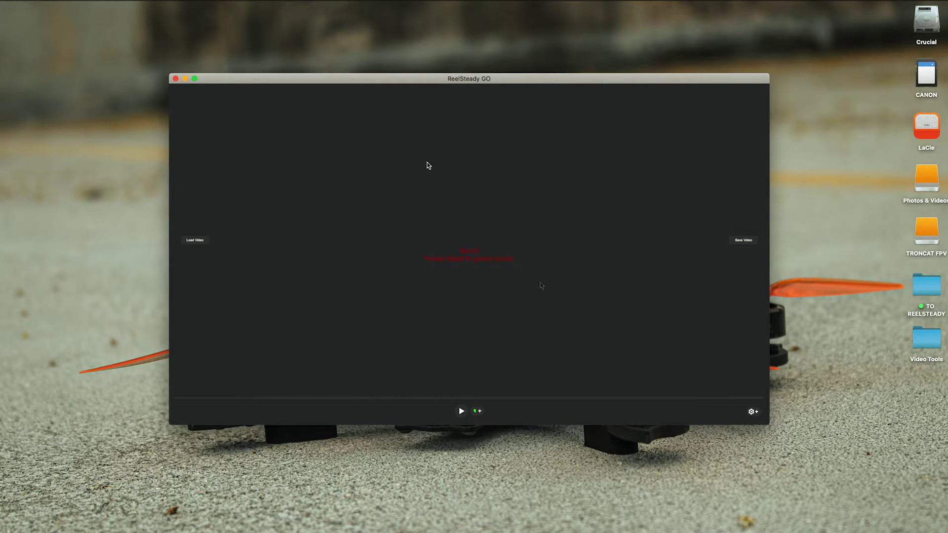
{"action": "mouse_move", "coordinate": [388, 83]}
{"action": "left_mouse_down"}
{"action": "mouse_move", "coordinate": [413, 103]}
{"action": "mouse_move", "coordinate": [415, 122]}
{"action": "mouse_move", "coordinate": [395, 90]}
{"action": "mouse_move", "coordinate": [373, 87]}
{"action": "left_mouse_up"}
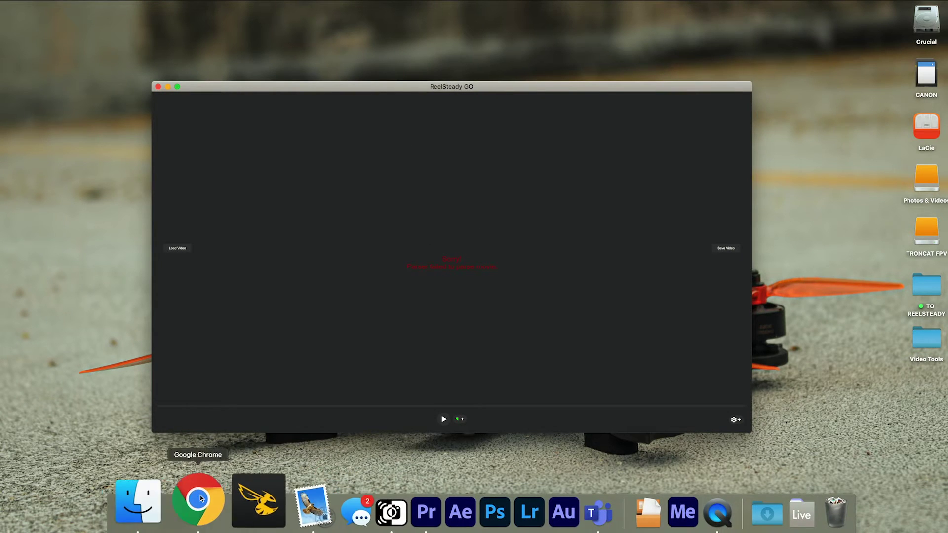
- In GoPro Plus, play the 1:20 clip from October 3, 2020, then go back to the Media Library
{"action": "left_click", "coordinate": [203, 497]}
{"action": "scroll", "coordinate": [402, 338], "scroll_direction": "down", "scroll_amount": 15}
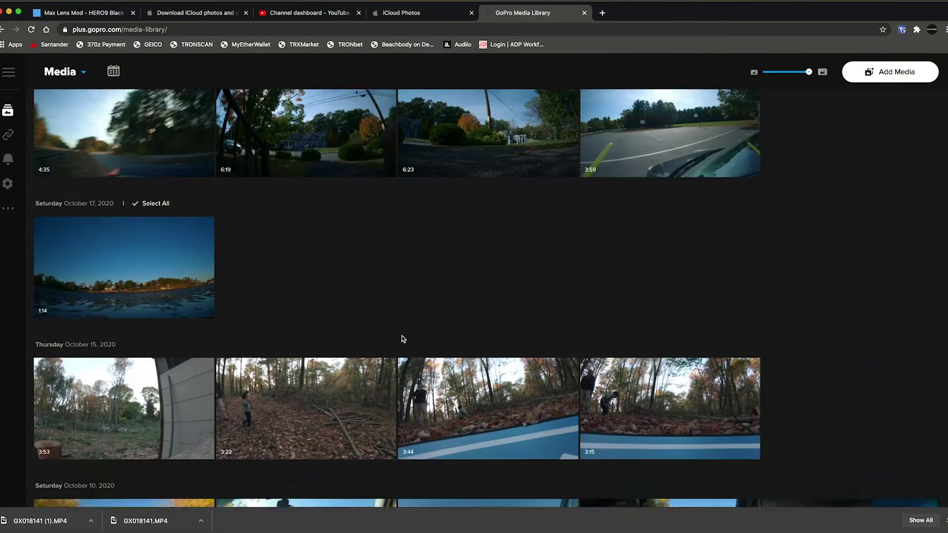
{"action": "scroll", "coordinate": [401, 339], "scroll_direction": "down", "scroll_amount": 3}
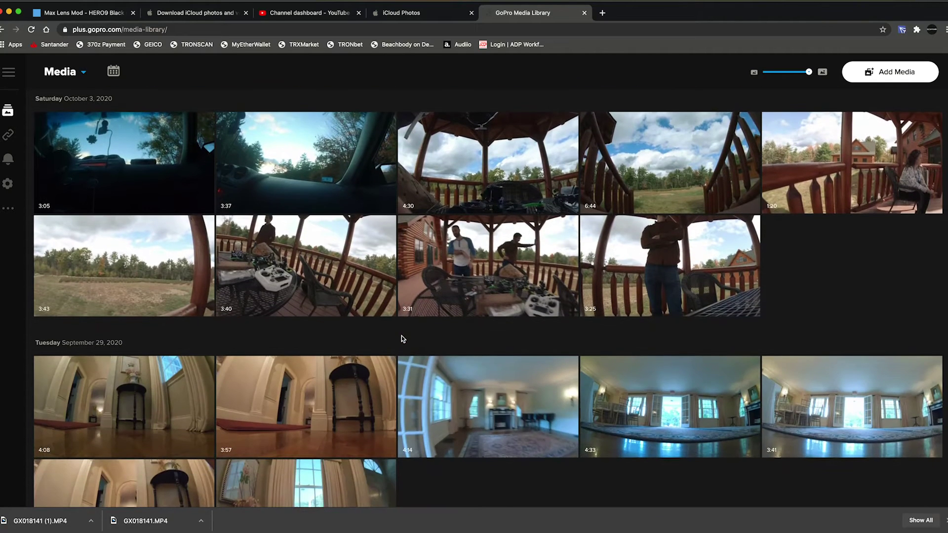
{"action": "left_click", "coordinate": [884, 154]}
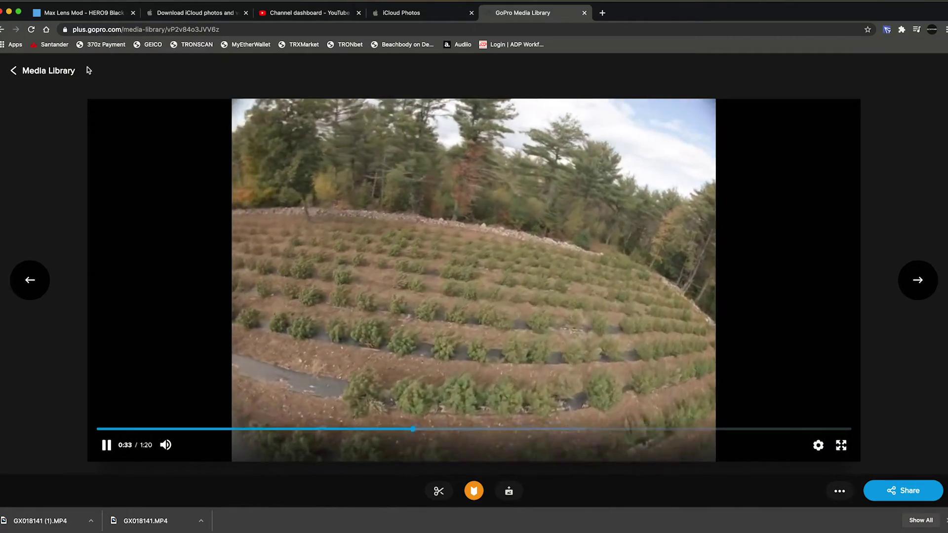
{"action": "left_click", "coordinate": [38, 73]}
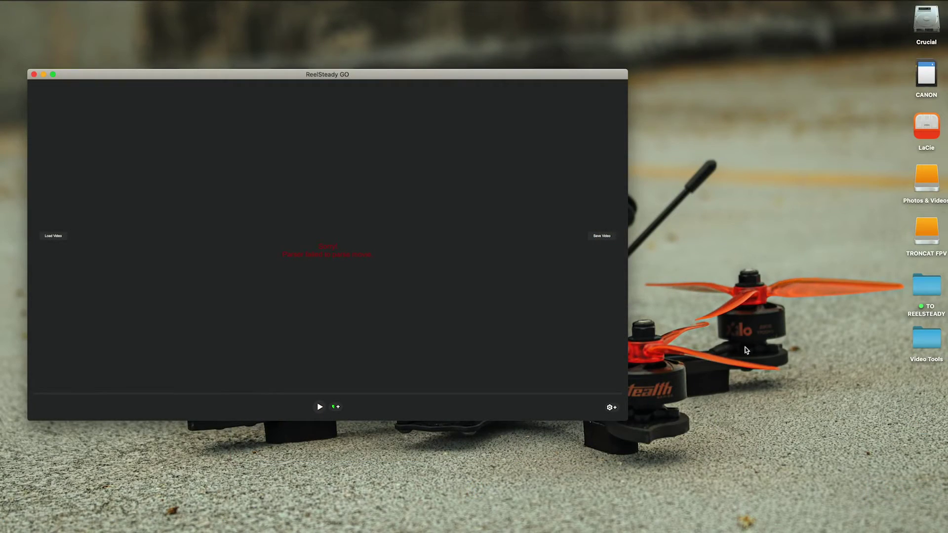
- Open the TO REELSTEADY folder and compare GX018141 1080.MP4 with GX018141 2k.MP4
{"action": "double_click", "coordinate": [935, 284]}
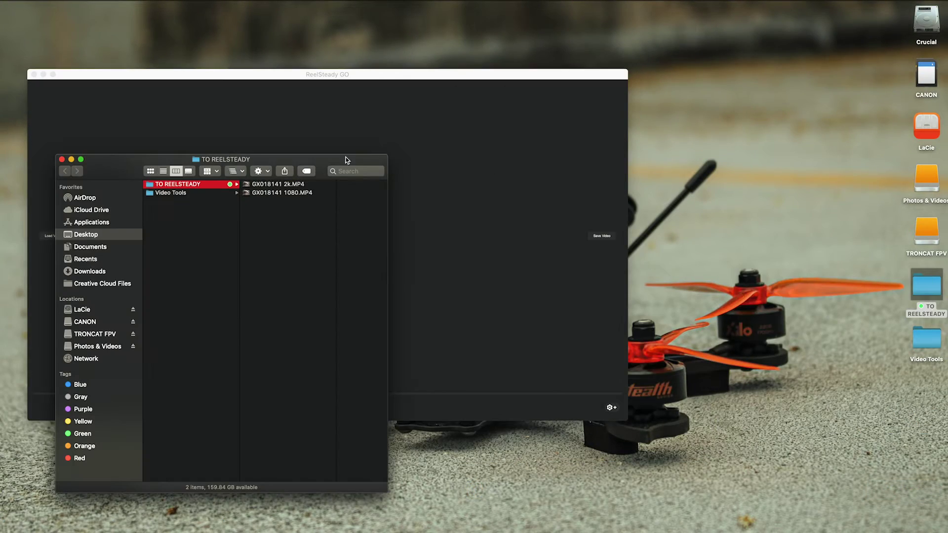
{"action": "left_click_drag", "start_coordinate": [332, 165], "coordinate": [841, 137]}
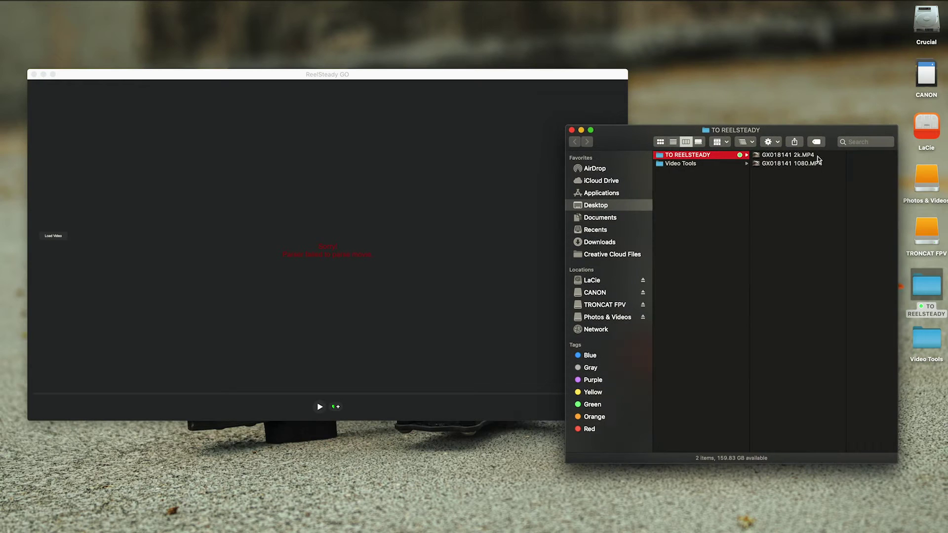
{"action": "left_click", "coordinate": [797, 164]}
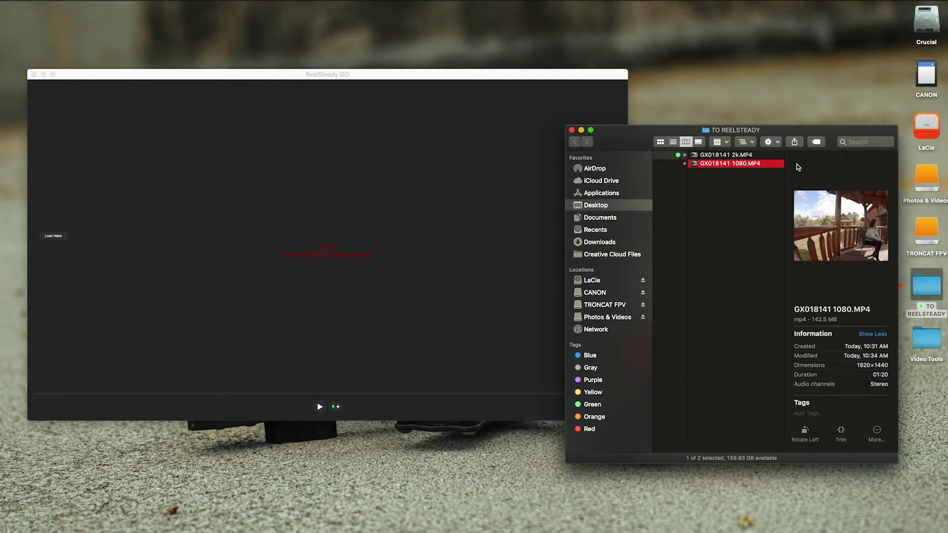
{"action": "left_click", "coordinate": [741, 156]}
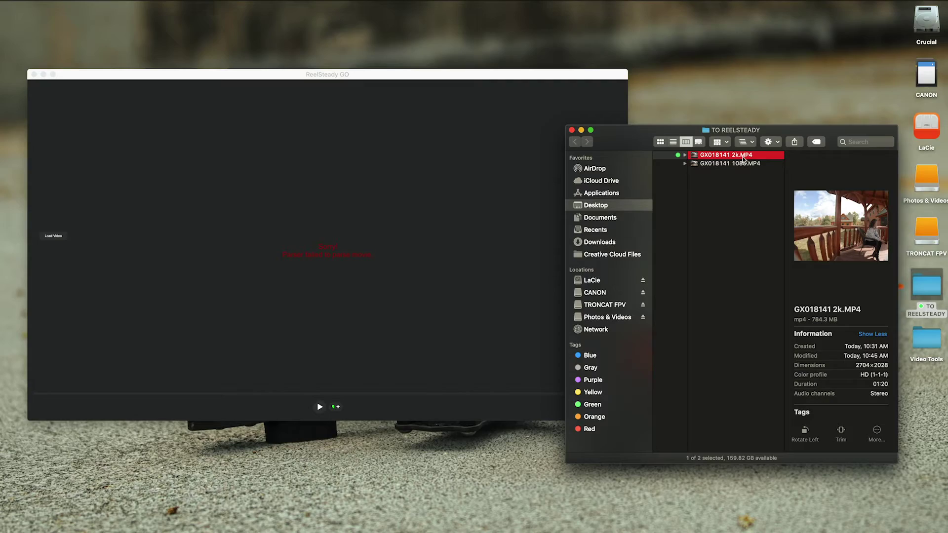
- Preview GX018141 2k.MP4 in Quick Look, then return to ReelSteady GO
{"action": "key", "text": "space"}
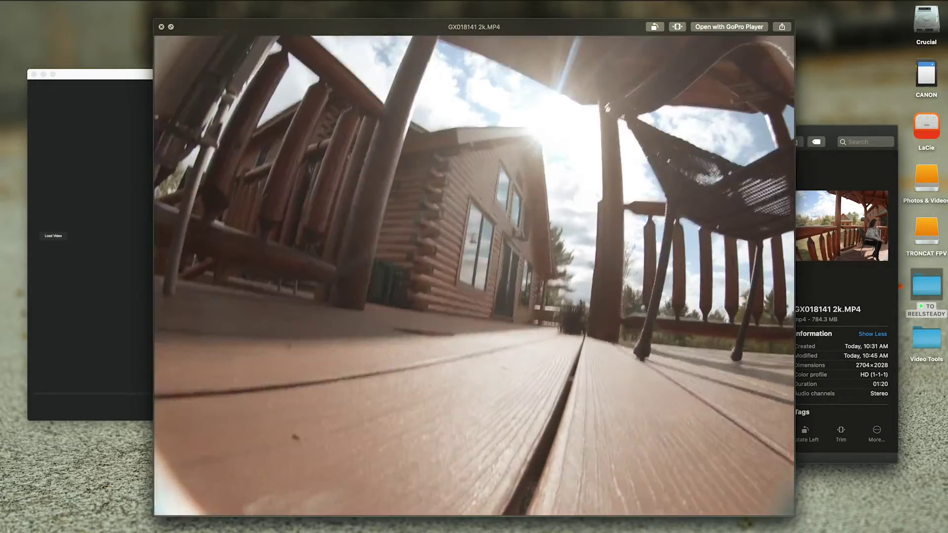
{"action": "key", "text": "space"}
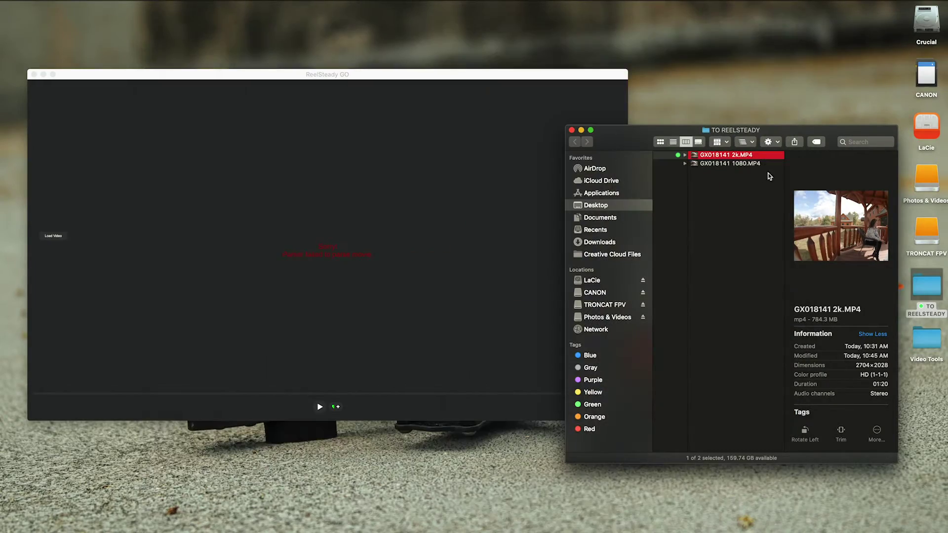
{"action": "left_click", "coordinate": [517, 75]}
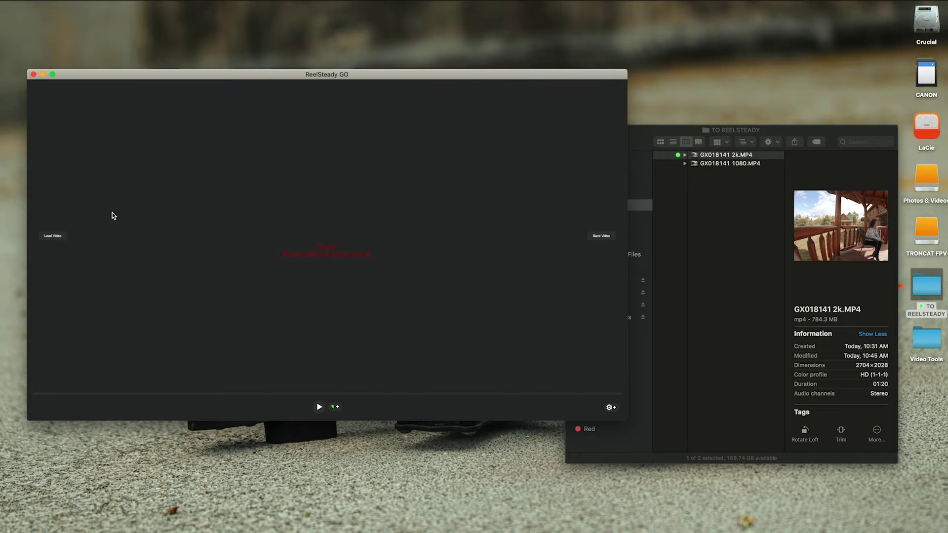
- Try loading GX018141 2k.MP4 from TO REELSTEADY into ReelSteady GO
{"action": "left_click", "coordinate": [54, 236]}
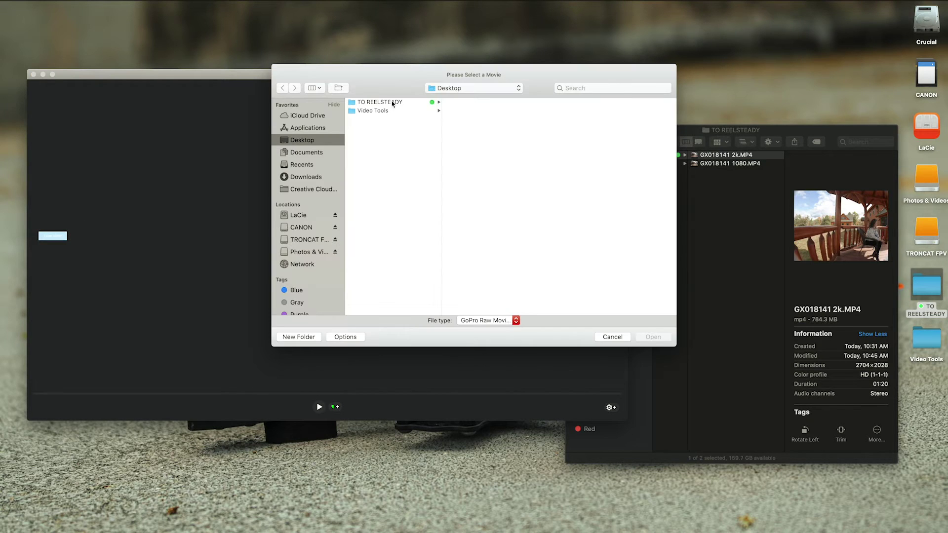
{"action": "left_click", "coordinate": [393, 104]}
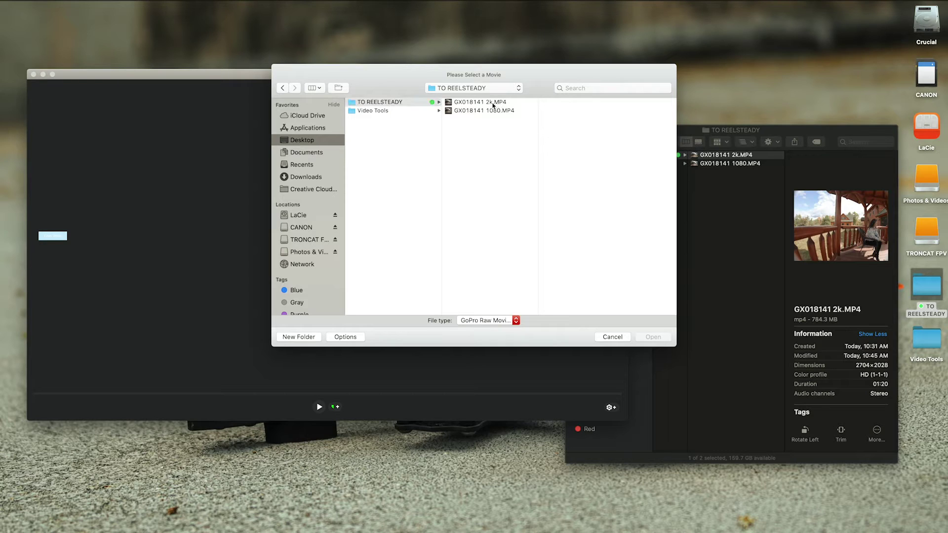
{"action": "left_click", "coordinate": [496, 105]}
{"action": "left_click", "coordinate": [654, 337]}
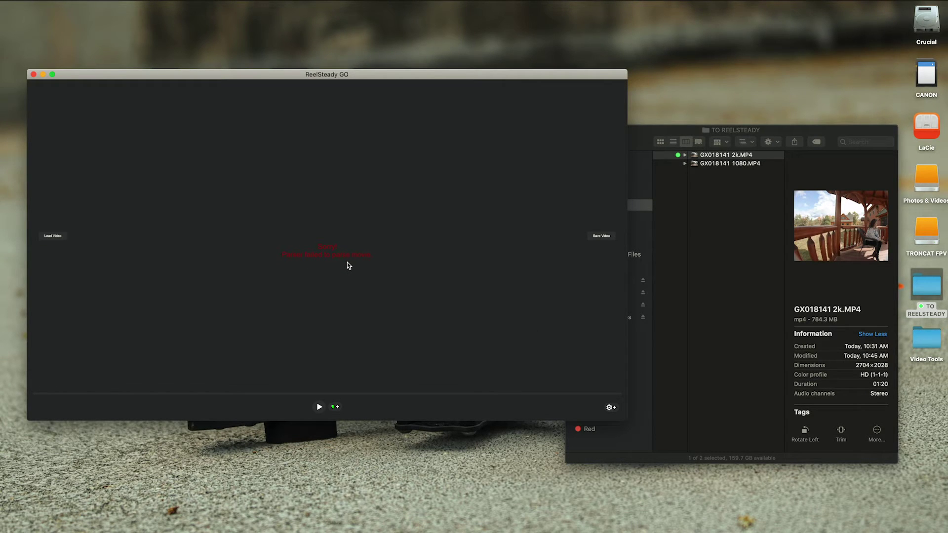
- Load GX018141 1080.MP4 instead, and close the TO REELSTEADY Finder window
{"action": "left_click", "coordinate": [51, 236]}
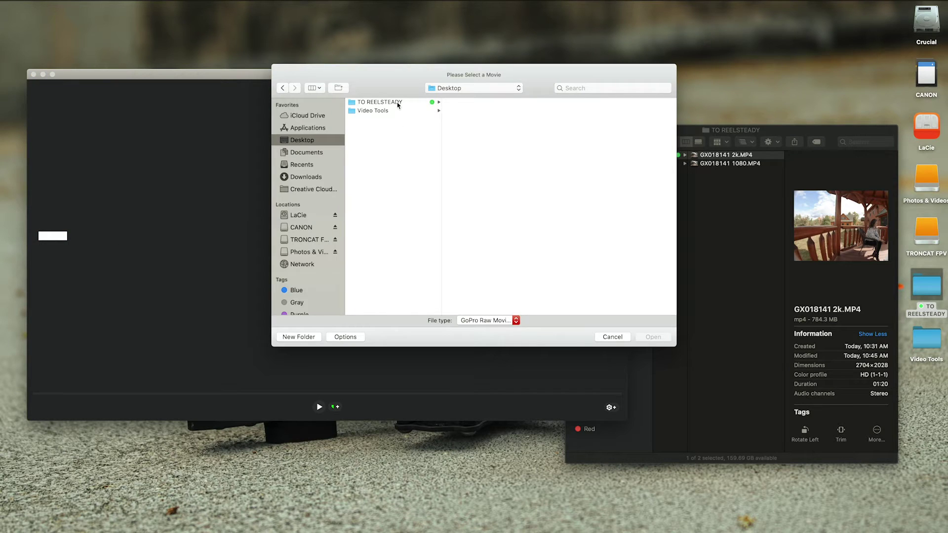
{"action": "left_click", "coordinate": [398, 103]}
{"action": "left_click", "coordinate": [473, 112]}
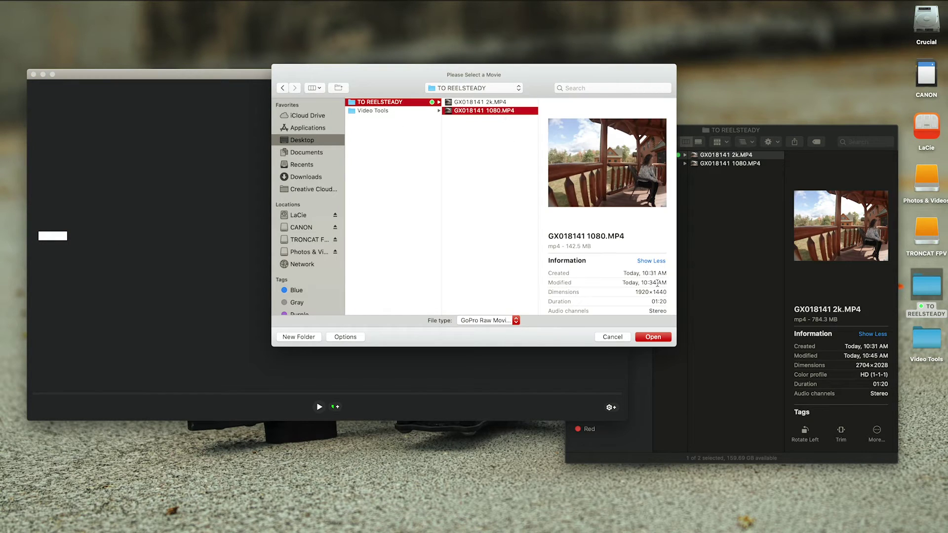
{"action": "left_click", "coordinate": [654, 337]}
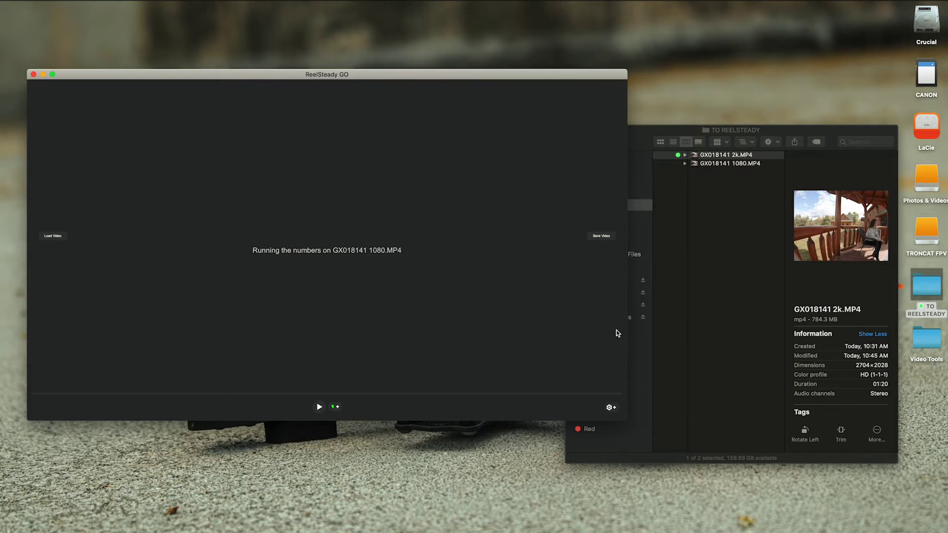
{"action": "left_click", "coordinate": [670, 131]}
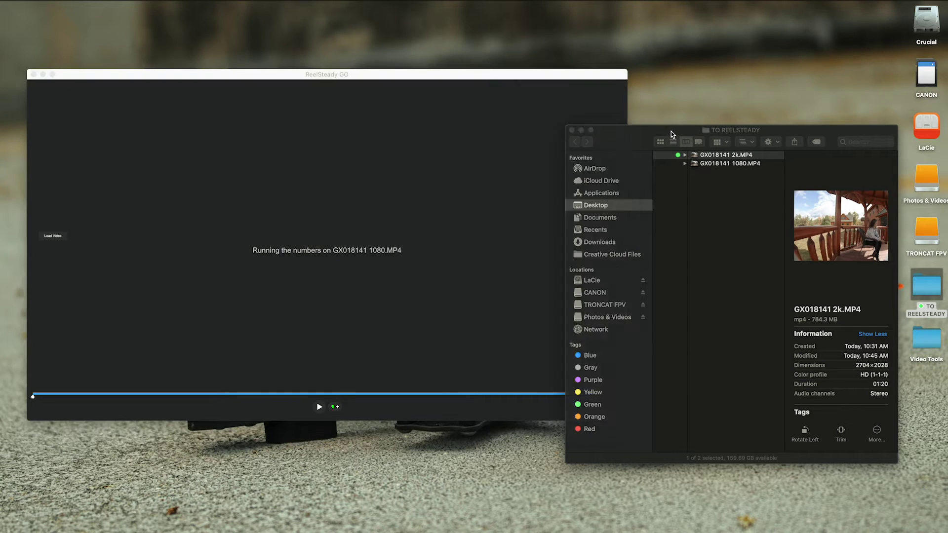
{"action": "left_click", "coordinate": [571, 129]}
{"action": "left_click_drag", "start_coordinate": [541, 77], "coordinate": [684, 100]}
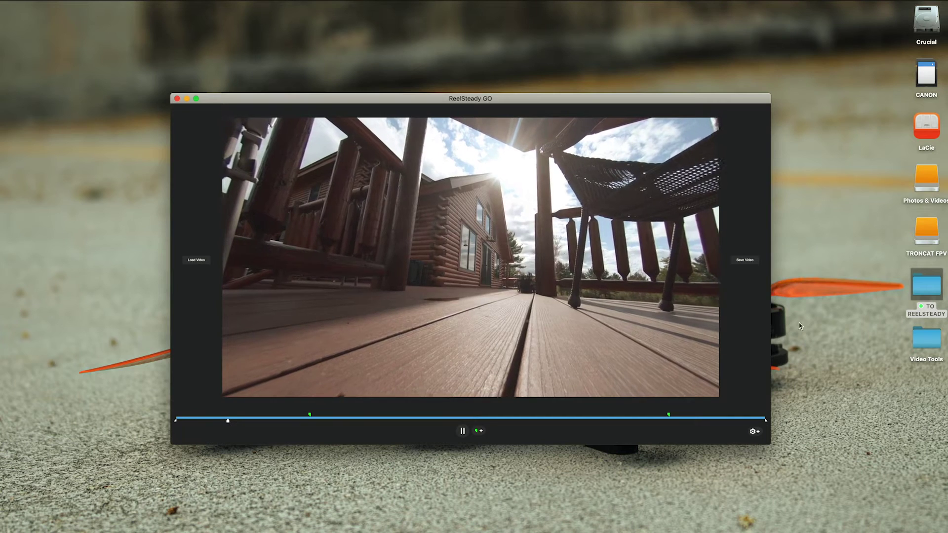
- Trim off the clip's opening, add a gyro sync point, and play to near the end
{"action": "left_click_drag", "start_coordinate": [391, 103], "coordinate": [373, 79]}
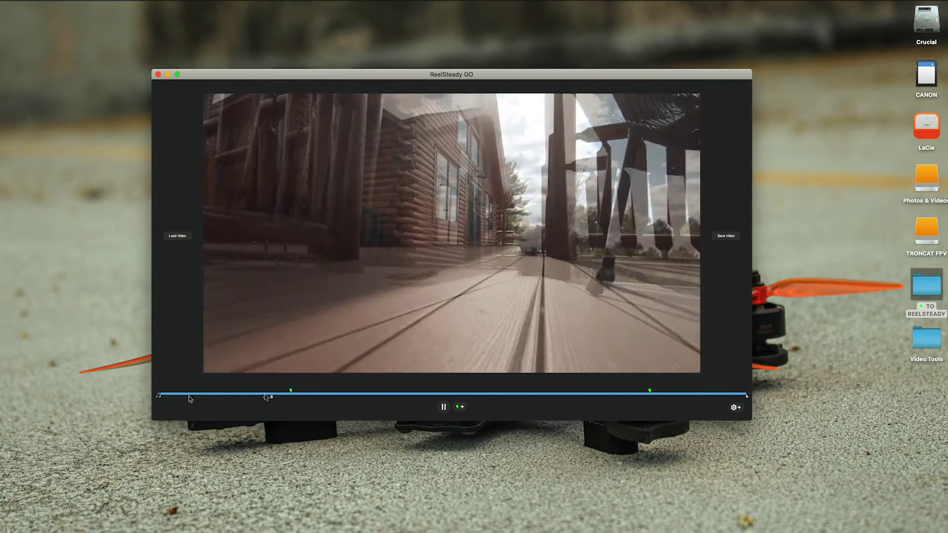
{"action": "left_click_drag", "start_coordinate": [158, 395], "coordinate": [261, 395]}
{"action": "mouse_move", "coordinate": [291, 391]}
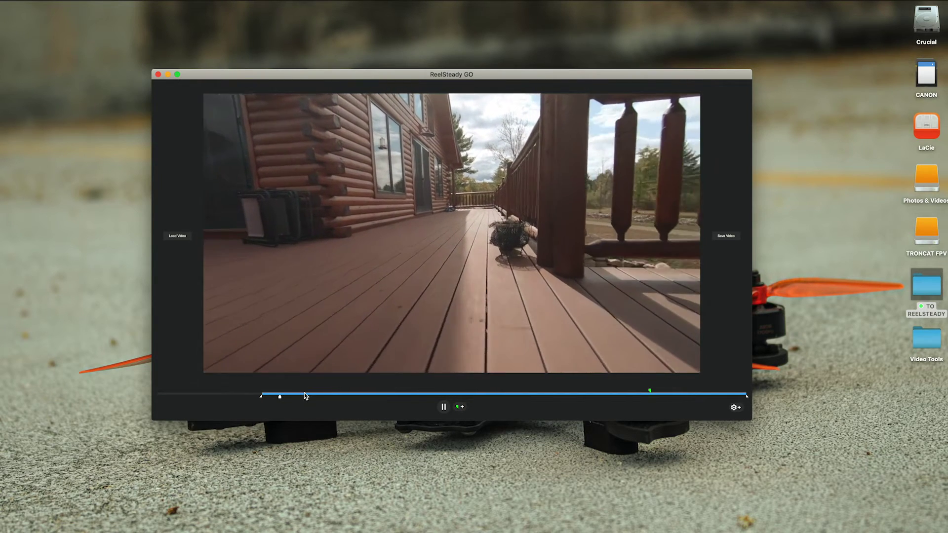
{"action": "mouse_move", "coordinate": [651, 388]}
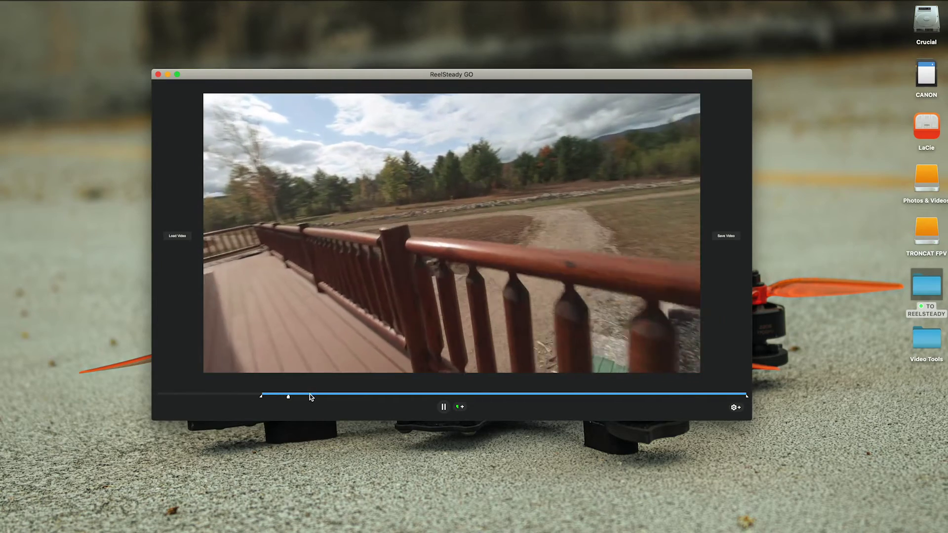
{"action": "left_click", "coordinate": [462, 408]}
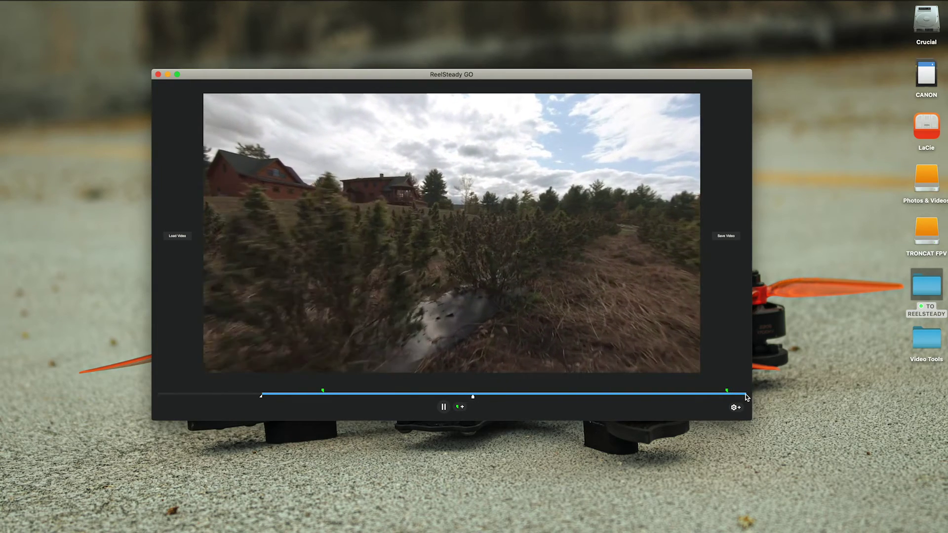
{"action": "left_click", "coordinate": [745, 397]}
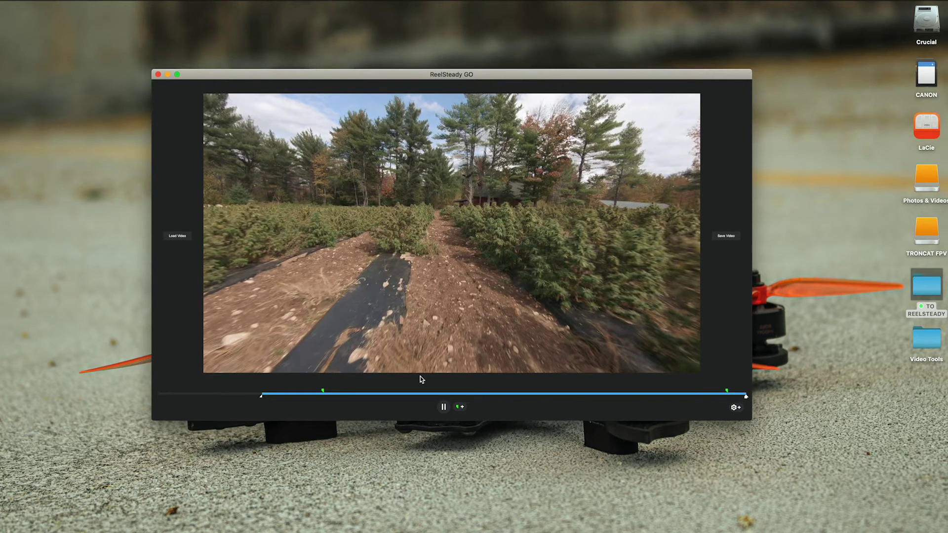
- Save the stabilized video and accept the no-audio notice so rendering starts
{"action": "left_click", "coordinate": [729, 237]}
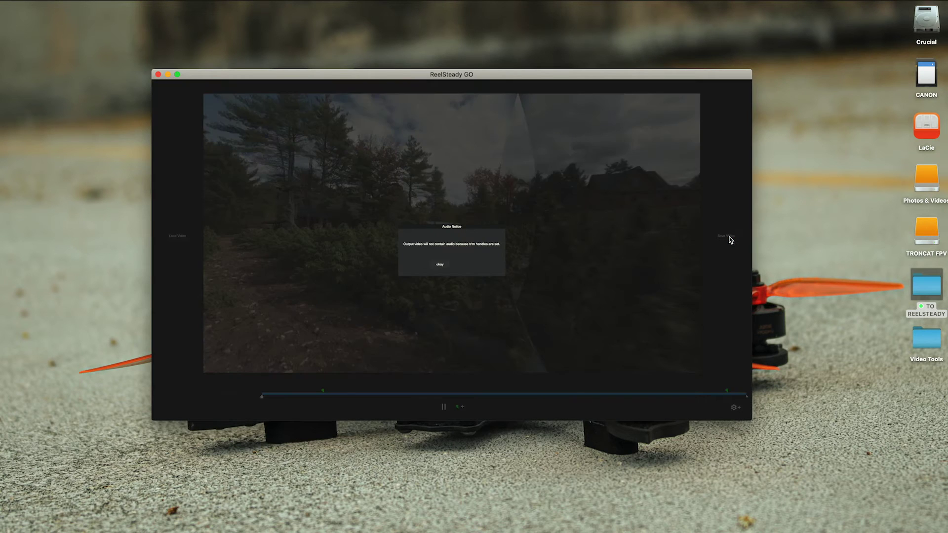
{"action": "left_click", "coordinate": [439, 264]}
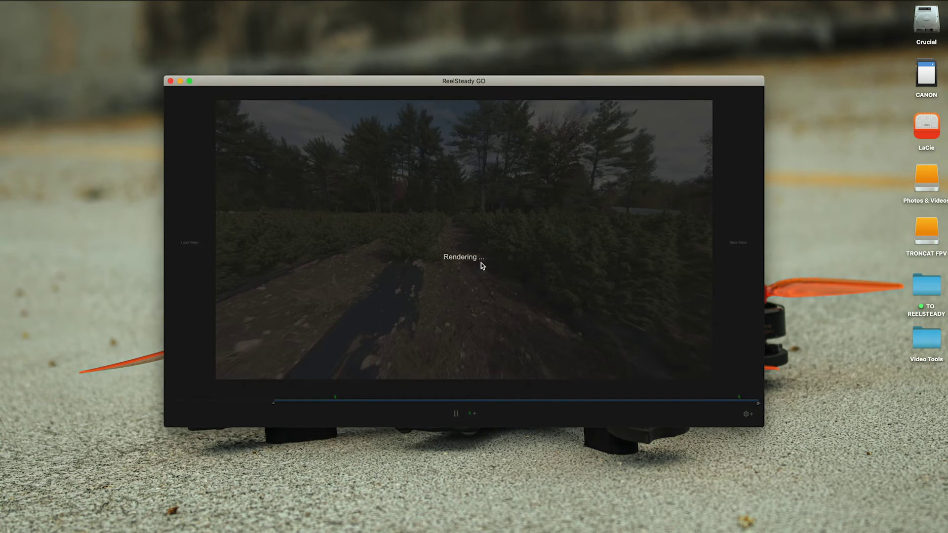
{"action": "left_click_drag", "start_coordinate": [492, 82], "coordinate": [362, 86]}
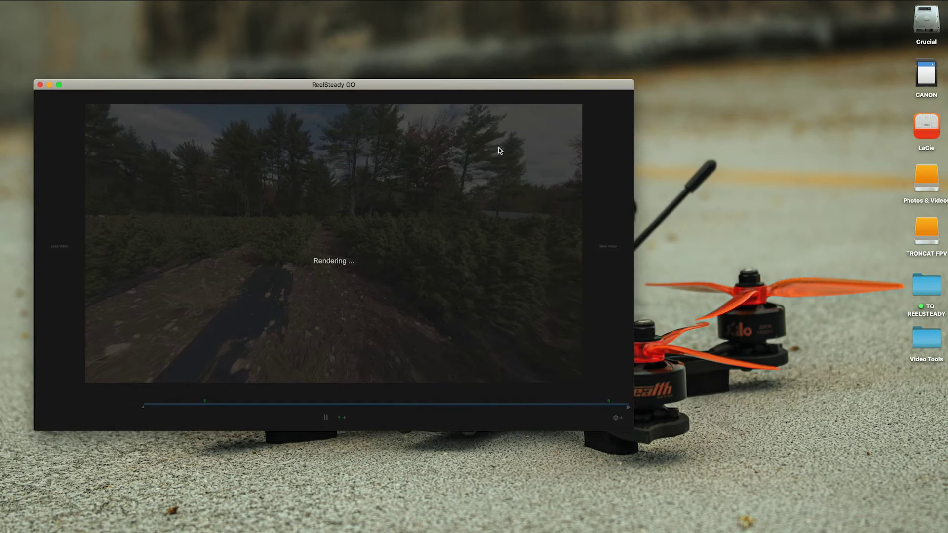
{"action": "double_click", "coordinate": [919, 284]}
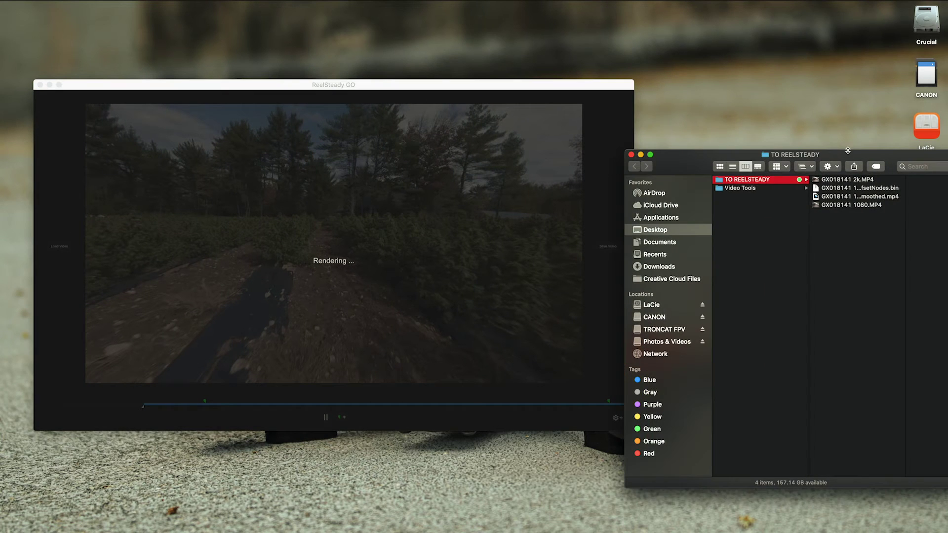
{"action": "left_click_drag", "start_coordinate": [847, 152], "coordinate": [758, 135]}
{"action": "left_click", "coordinate": [771, 176]}
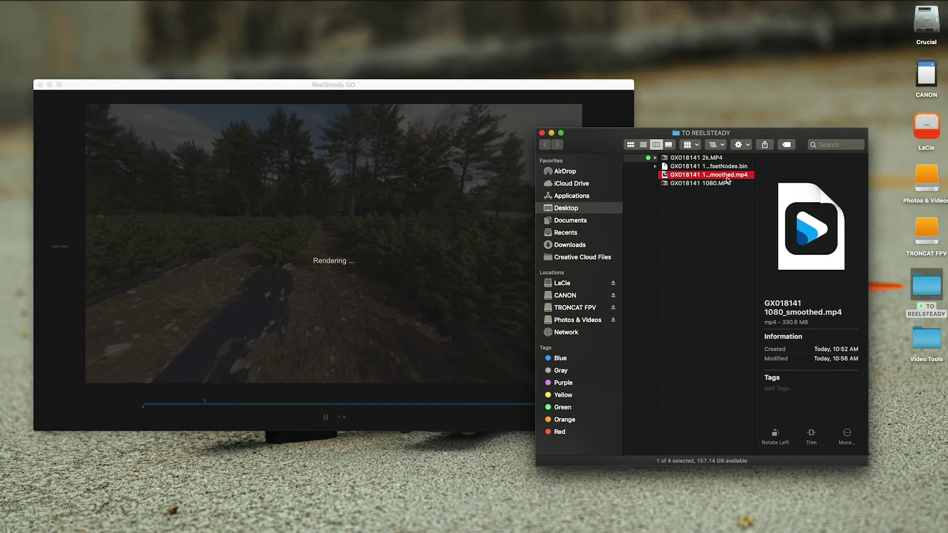
{"action": "left_click_drag", "start_coordinate": [643, 131], "coordinate": [677, 129]}
{"action": "left_click", "coordinate": [480, 87]}
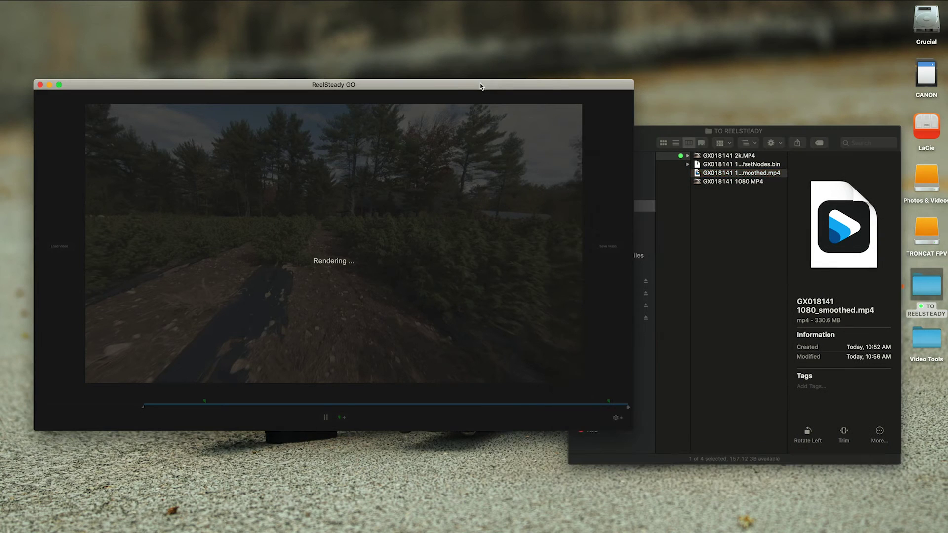
{"action": "left_click", "coordinate": [41, 85]}
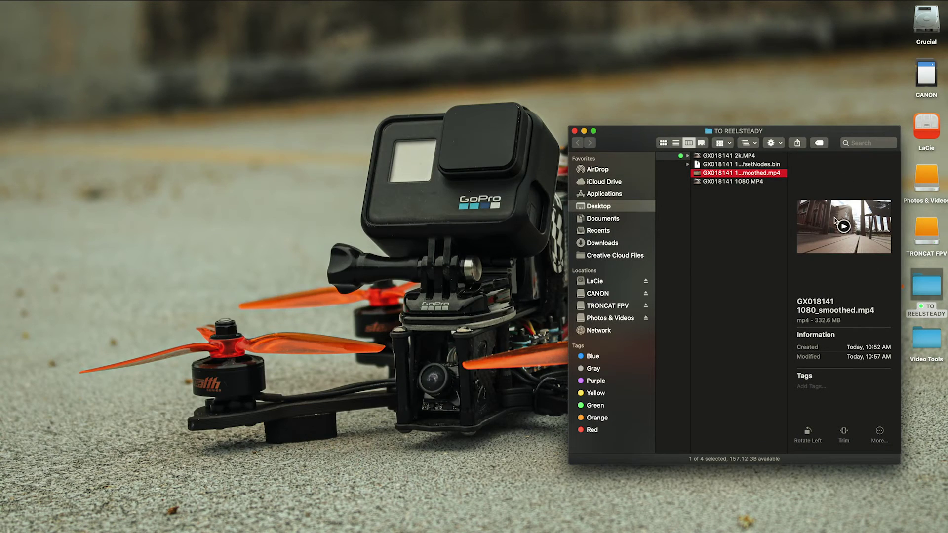
{"action": "left_click_drag", "start_coordinate": [754, 133], "coordinate": [466, 121]}
{"action": "left_click", "coordinate": [456, 192]}
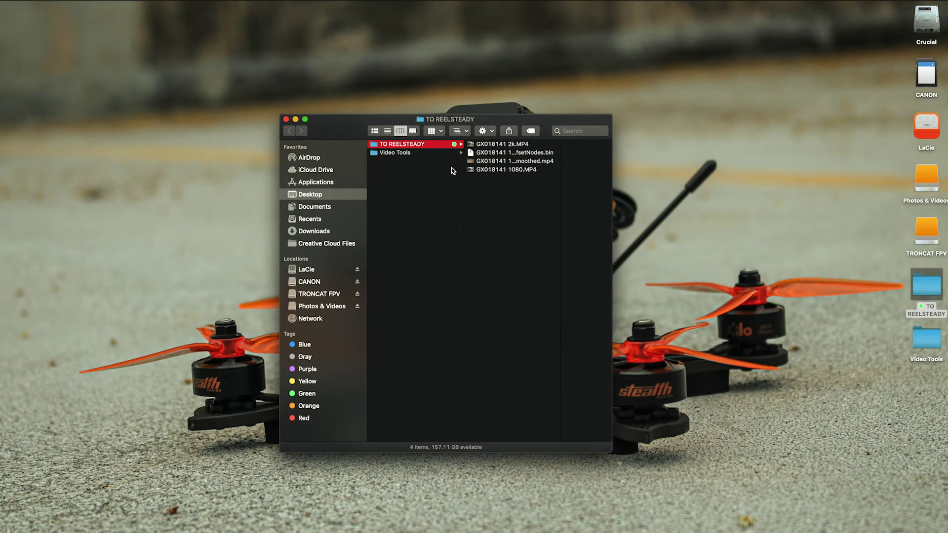
{"action": "left_click", "coordinate": [478, 161]}
{"action": "scroll", "coordinate": [534, 286], "scroll_direction": "down", "scroll_amount": 1}
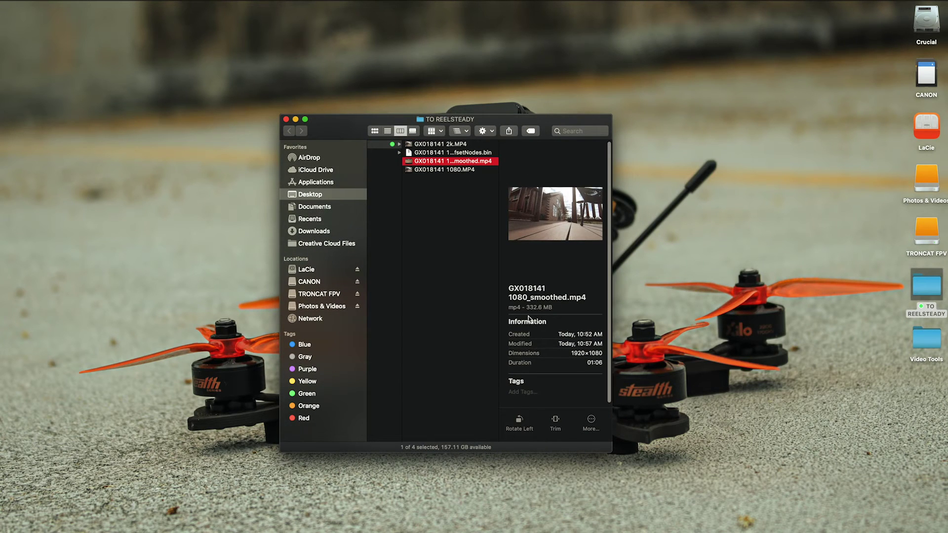
{"action": "key", "text": "space"}
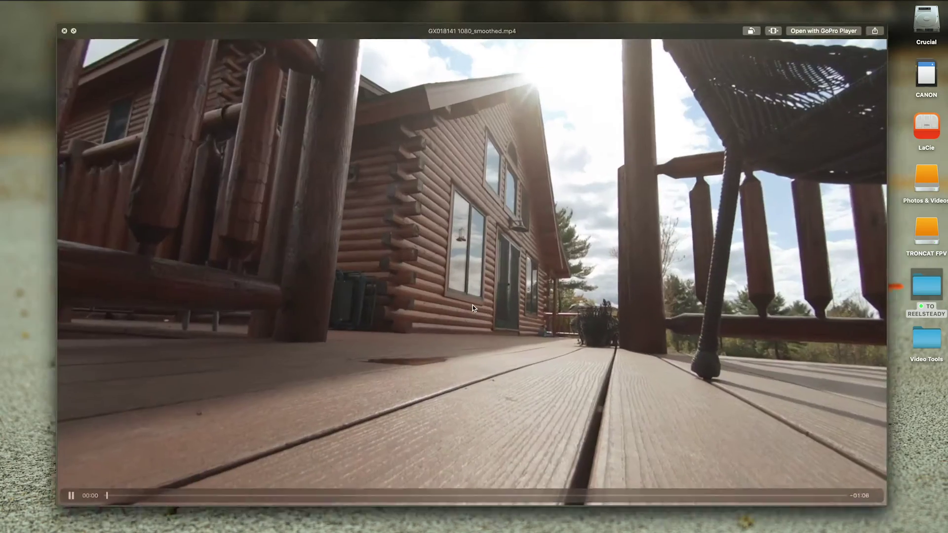